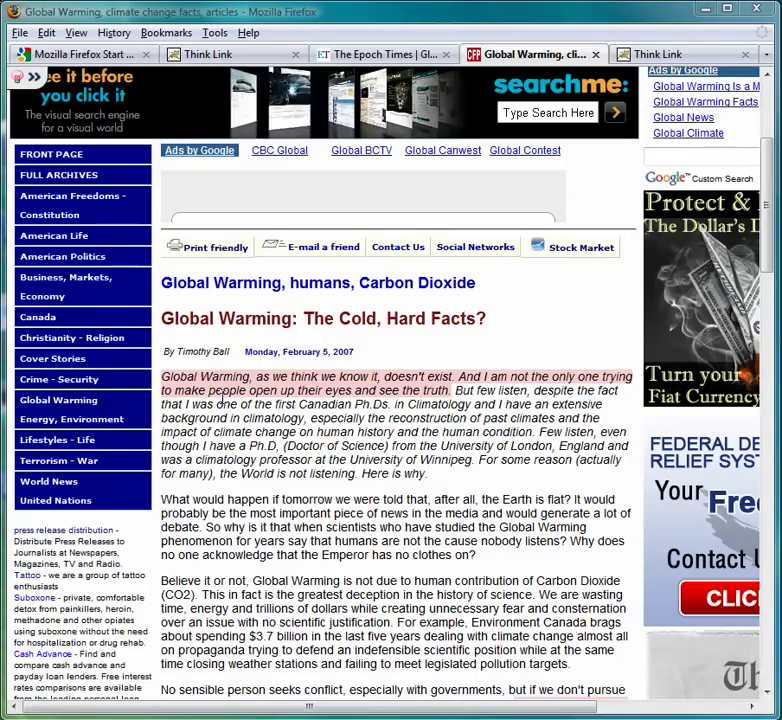
Highlight the article's opening snippet to reveal its 'Global warming does not exist' contentious-claim tooltip.
drag(213, 398, 296, 397)
mouse_move(296, 397)
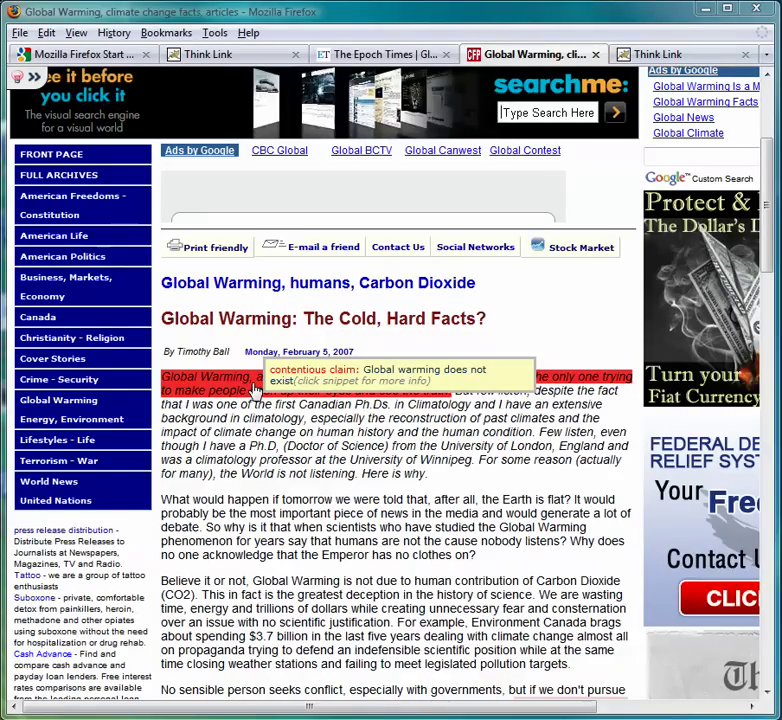
Browse the claim 'Global warming does not exist' with its canadafreepress supporting and 'Most scientists' opposing quotes.
click(253, 390)
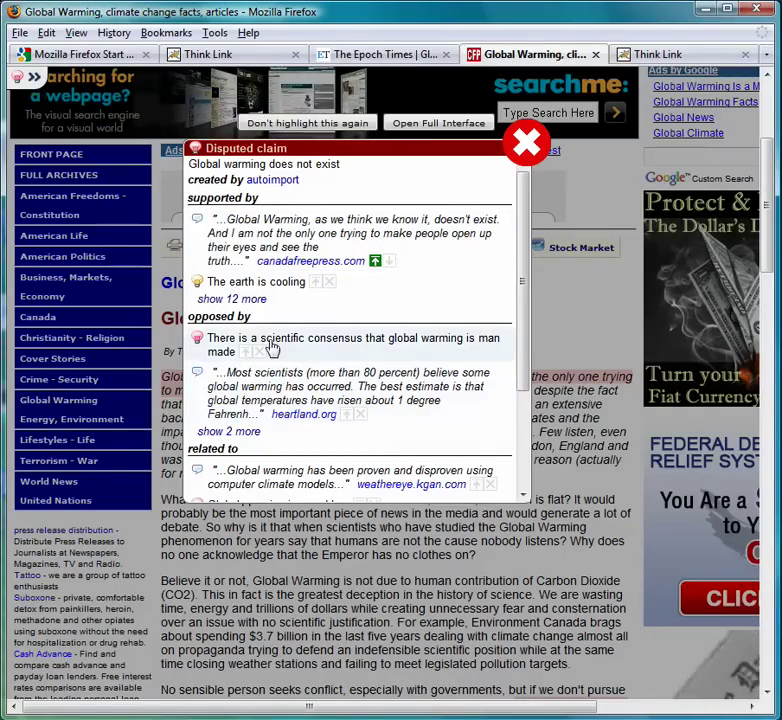
click(256, 284)
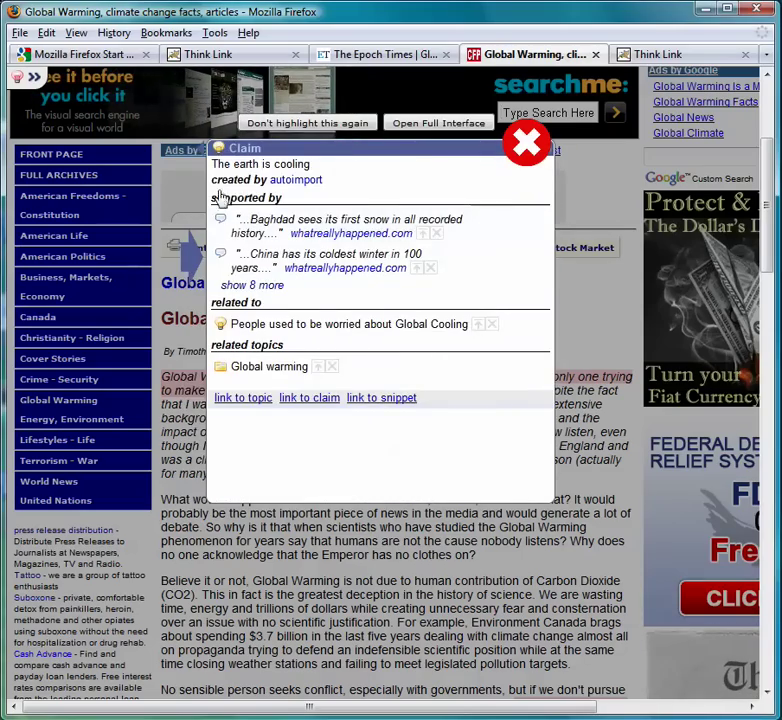
click(205, 155)
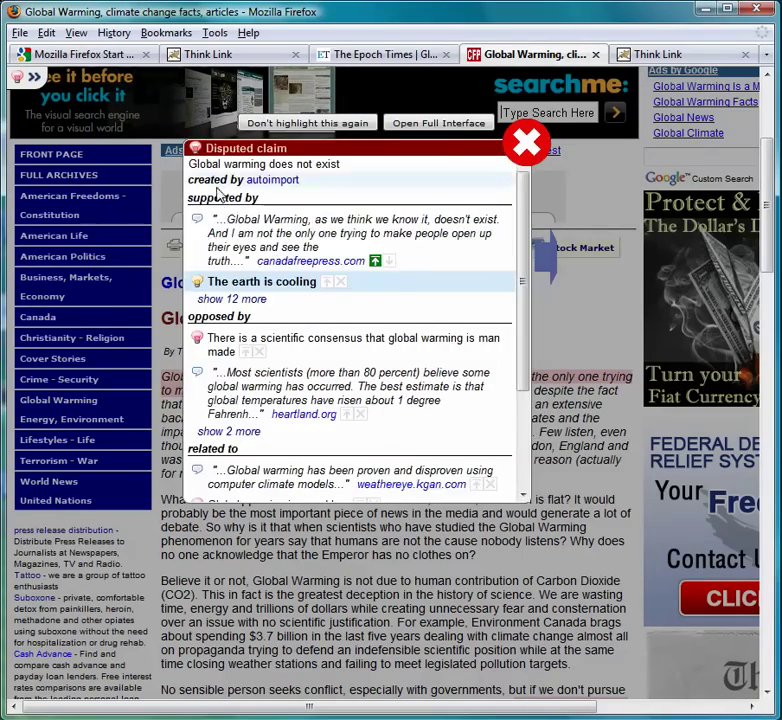
click(253, 247)
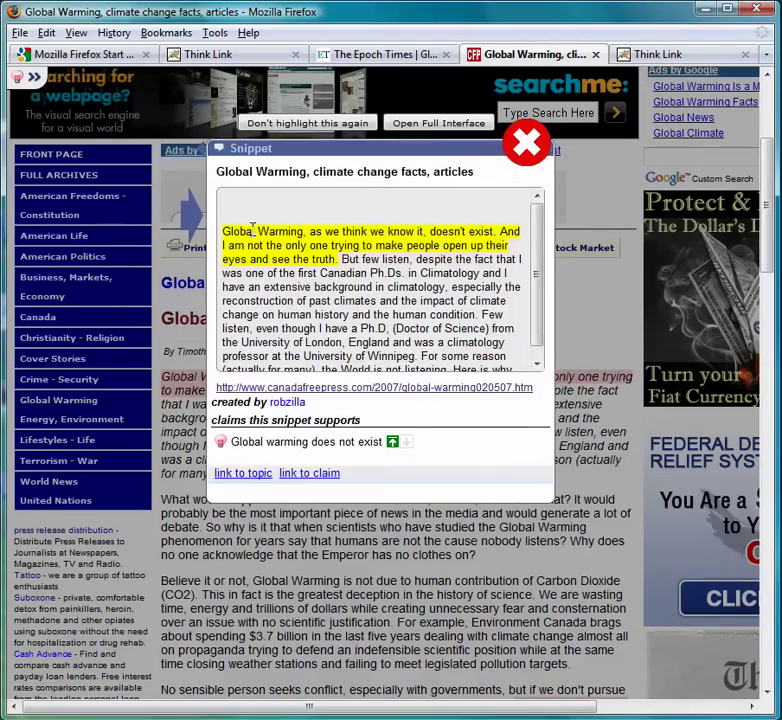
click(201, 150)
click(261, 381)
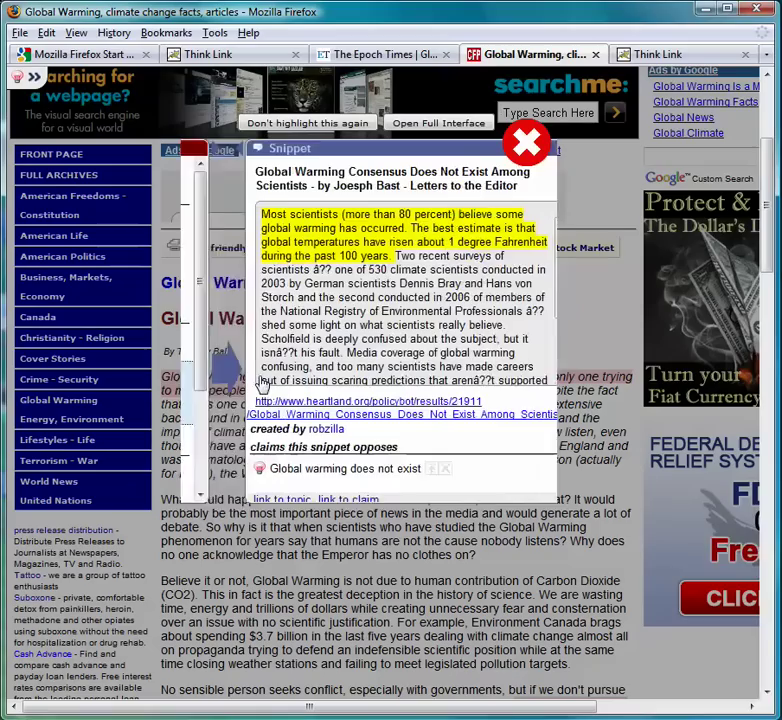
click(192, 210)
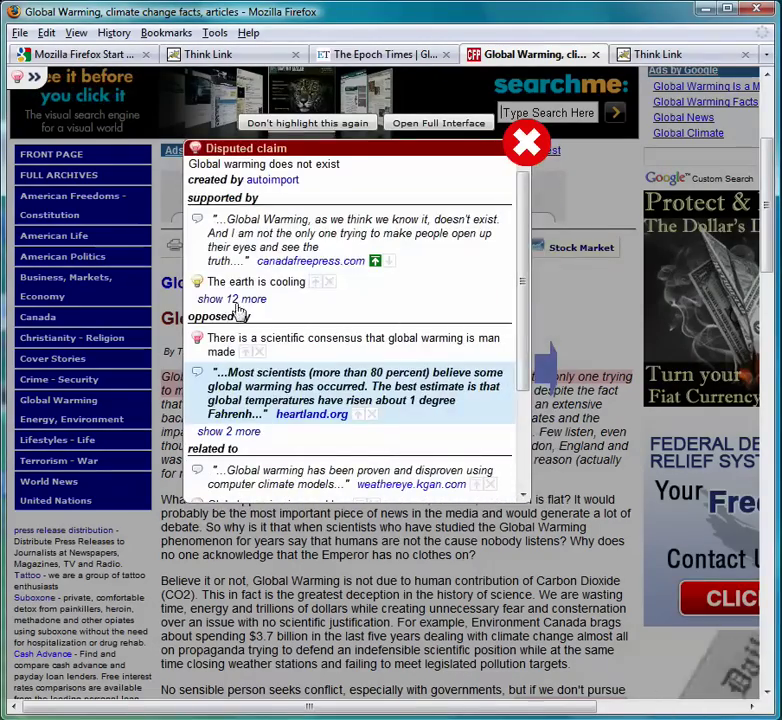
Explore 'The earth is cooling' and its Baghdad snow quote, then move the panel down the page.
click(243, 282)
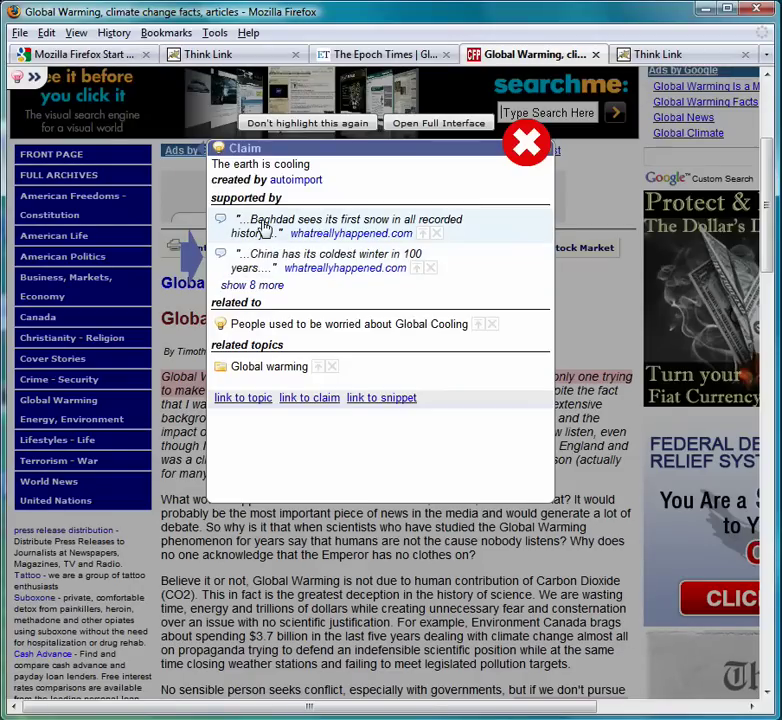
click(263, 229)
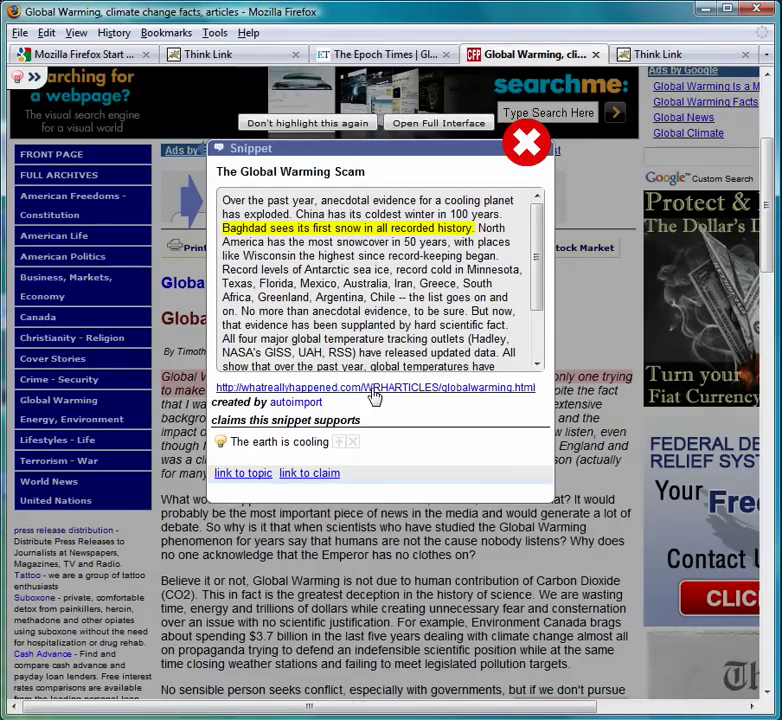
click(205, 158)
click(200, 158)
drag(258, 153, 404, 334)
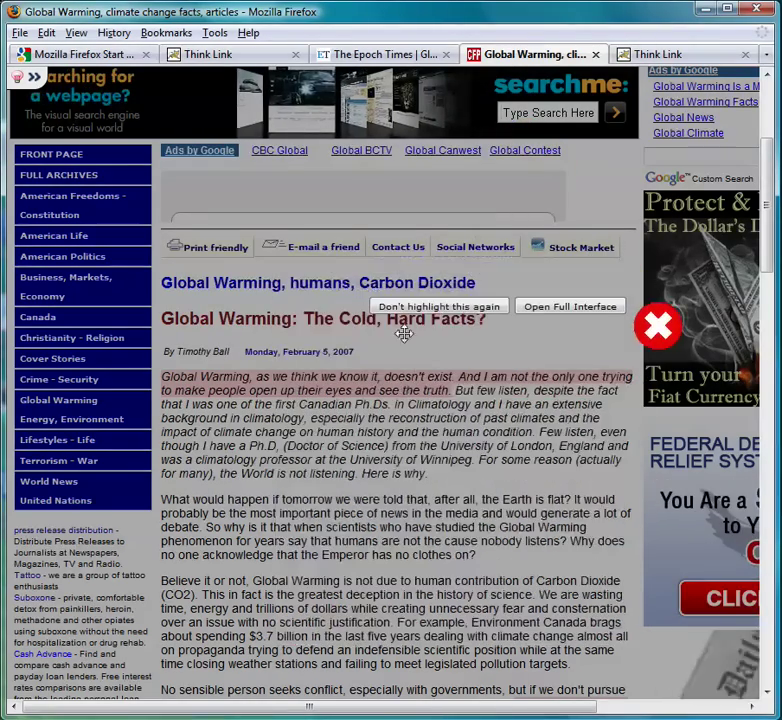
Reopen the disputed claim details and load the full Think Link Hot page.
click(404, 334)
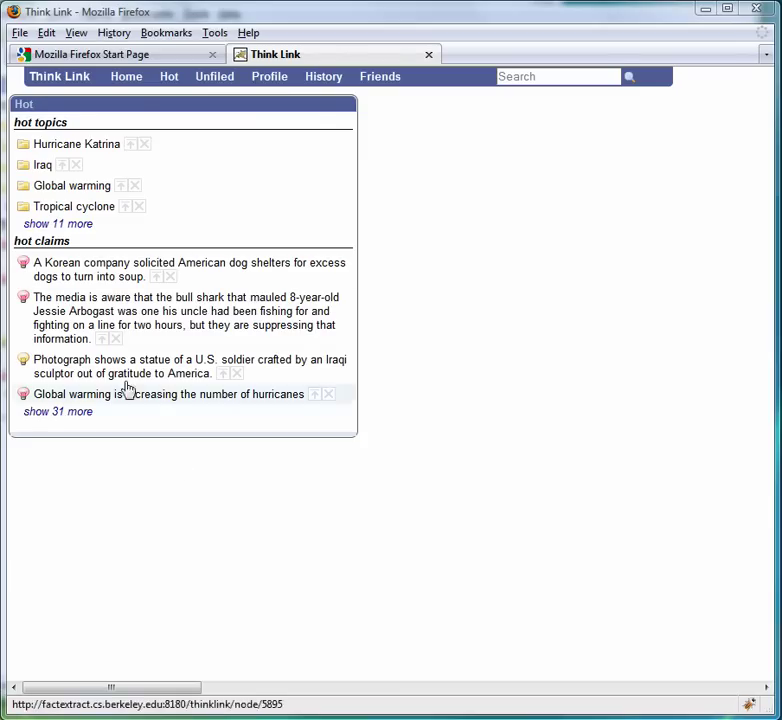
Open the Global warming topic, its claim 'Global warming does not exist', and the 'Most scientists' snippet.
click(60, 186)
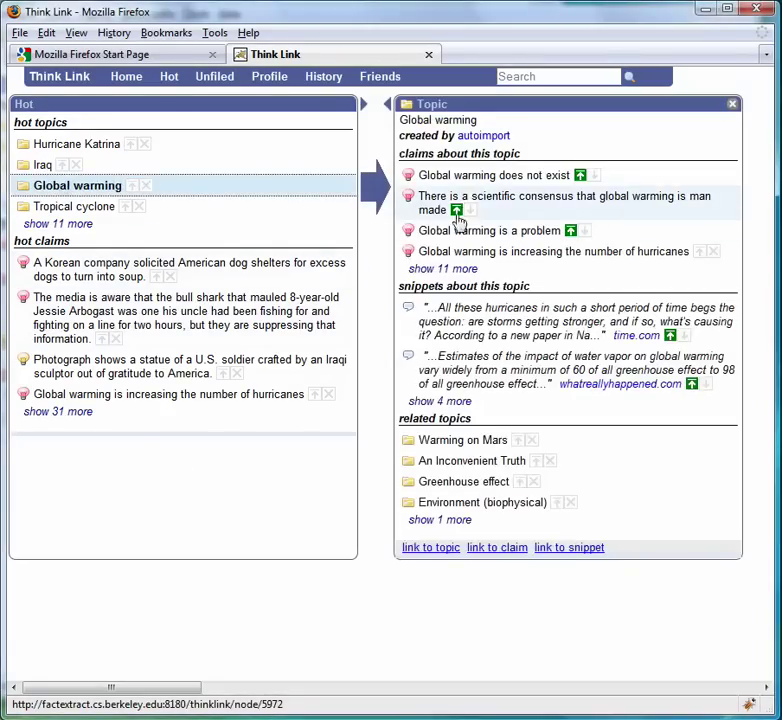
click(466, 177)
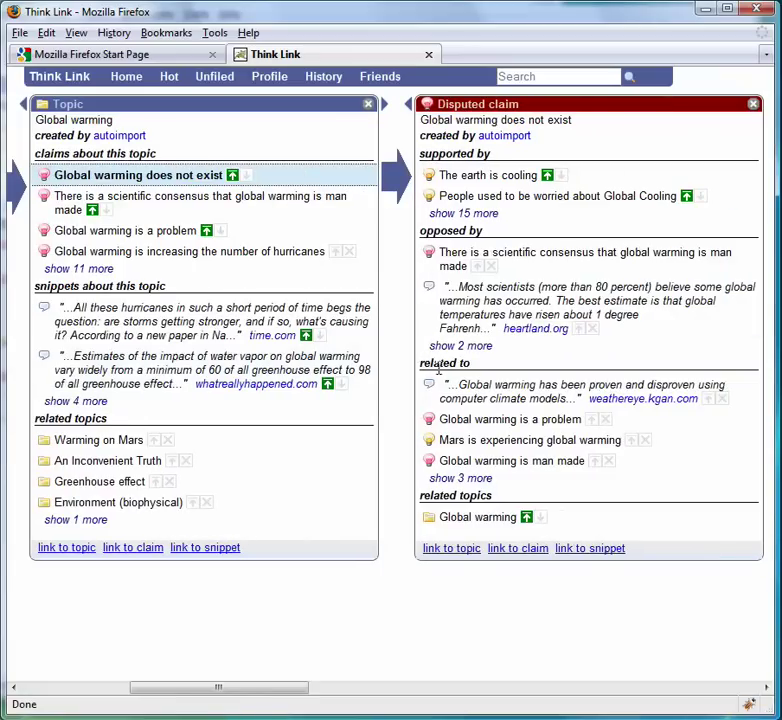
click(541, 307)
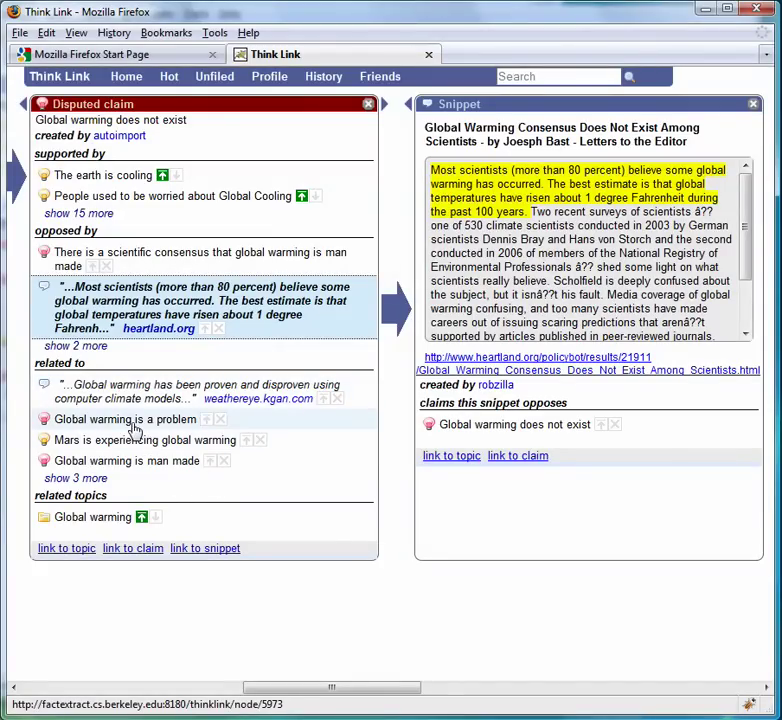
Show 15 more supporting items, upvote 'Global Warming Deception', and remove the 'Global warming does not exist' entry.
click(80, 213)
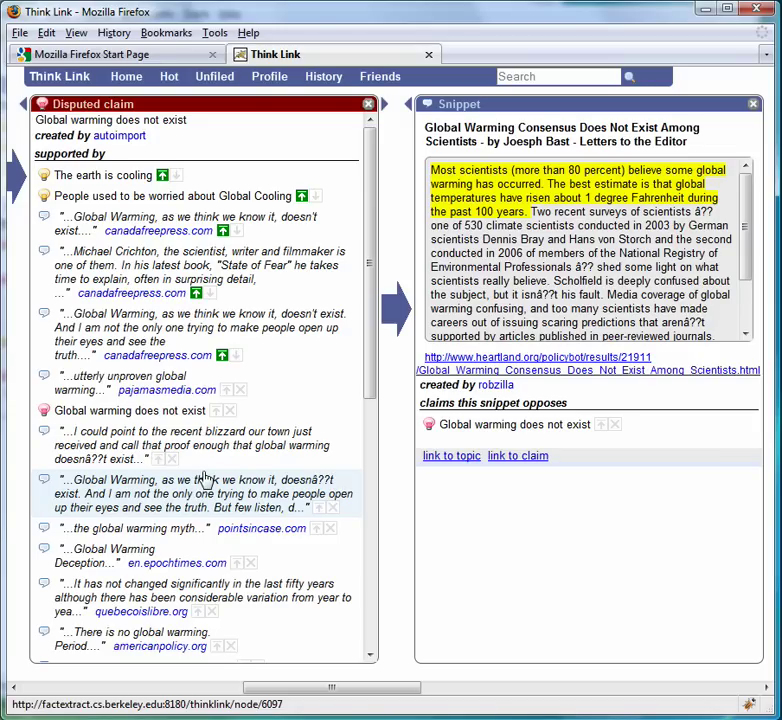
click(237, 564)
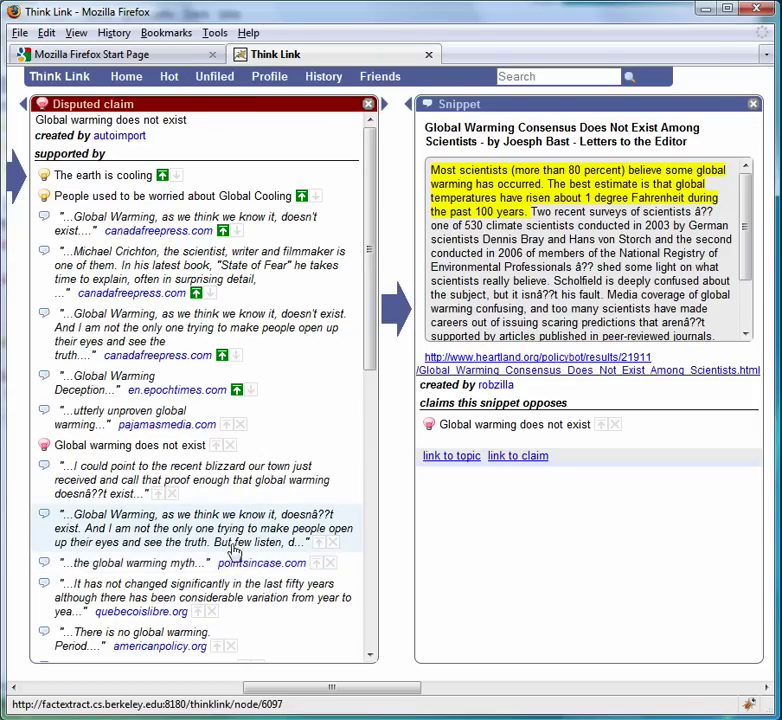
click(230, 446)
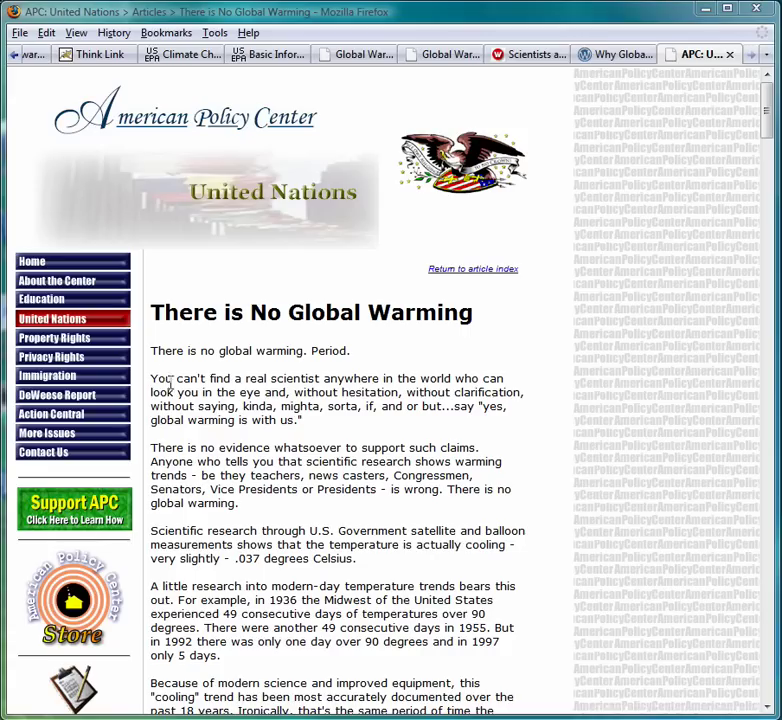
Mark 'There is no global warming. Period.' on the APC article as a disputed snippet, then return to Think Link.
drag(152, 351, 325, 367)
right_click(340, 347)
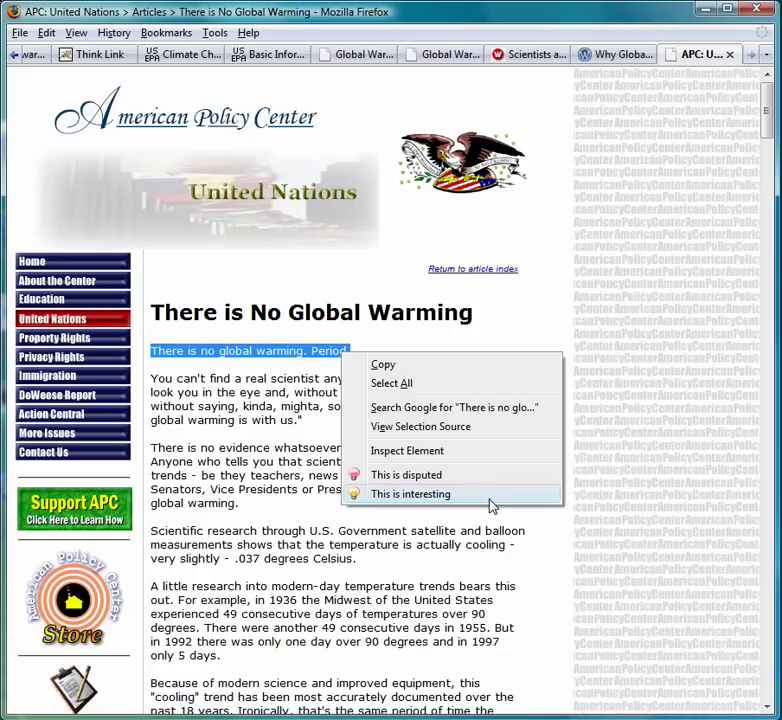
click(463, 475)
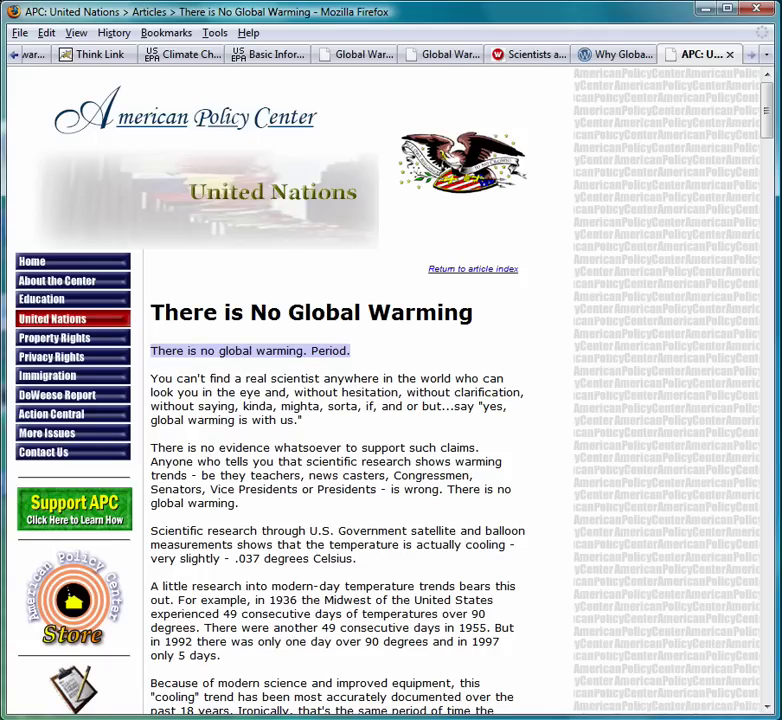
click(92, 54)
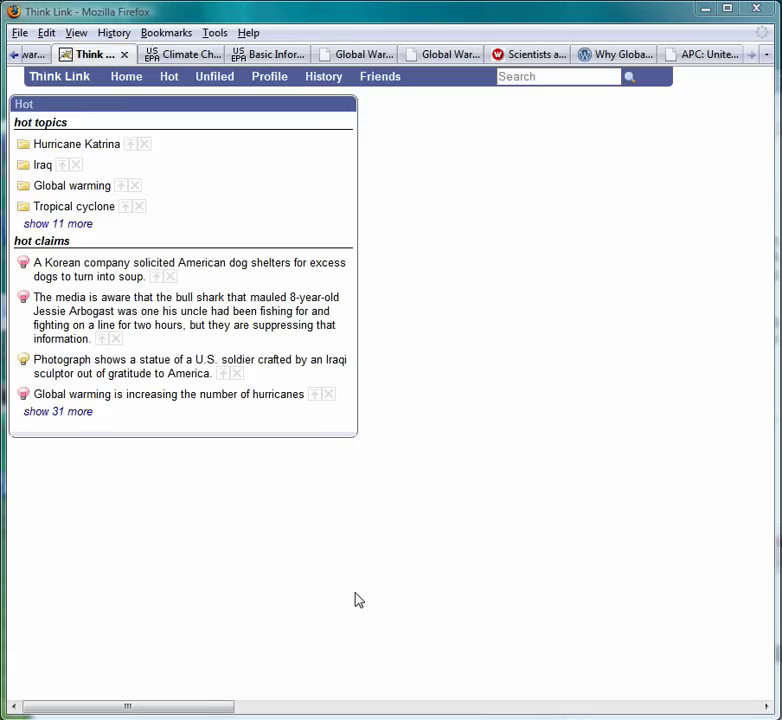
Open the unfiled wnd.com snippet "Scientists abandon global warming 'lie'".
click(216, 77)
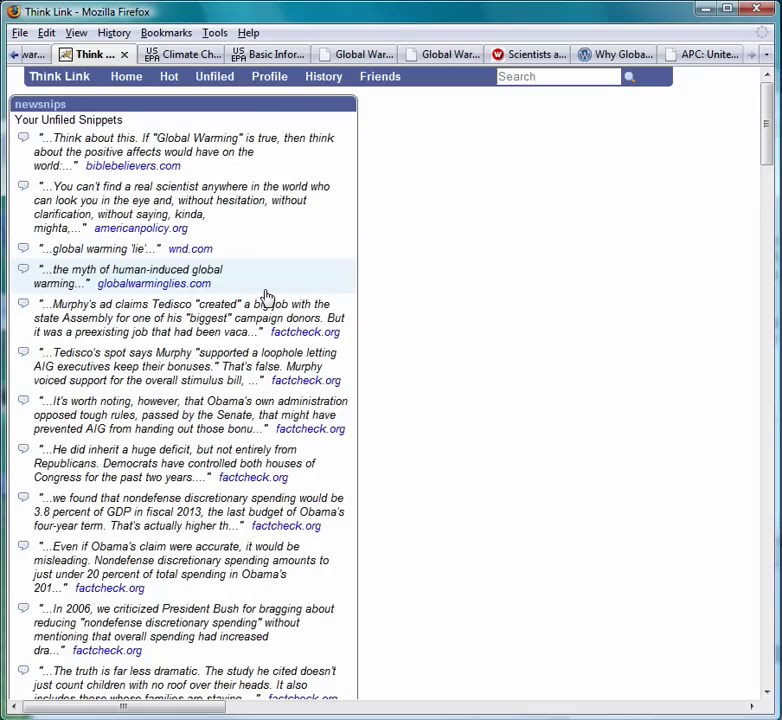
click(100, 253)
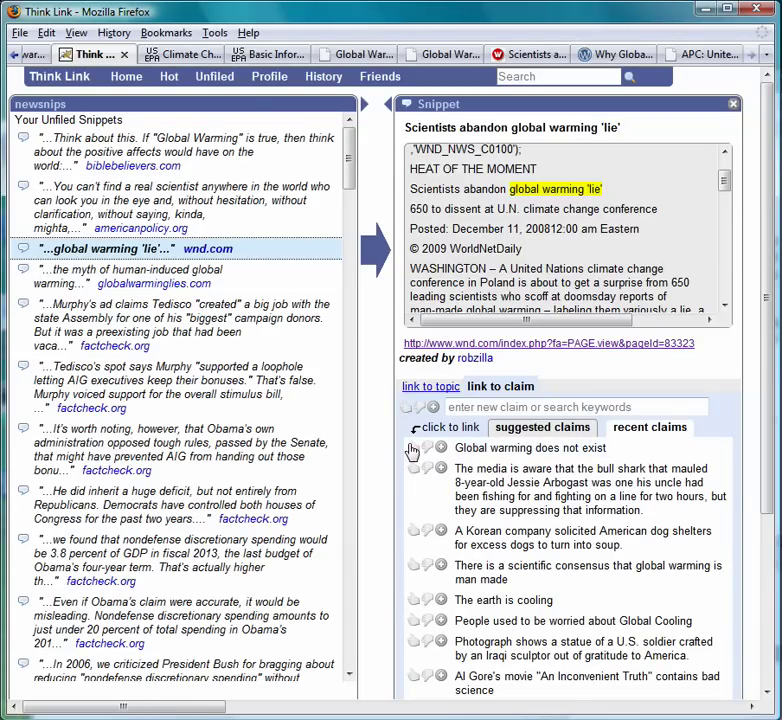
Link the wnd.com snippet as supporting 'Global warming does not exist', then open the human-induced global warming myth snippet.
click(490, 450)
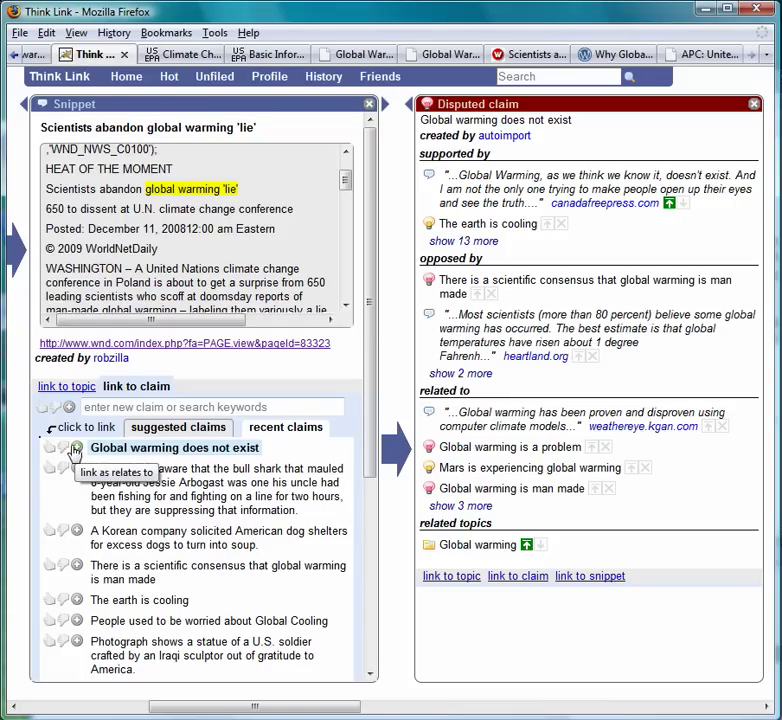
click(49, 454)
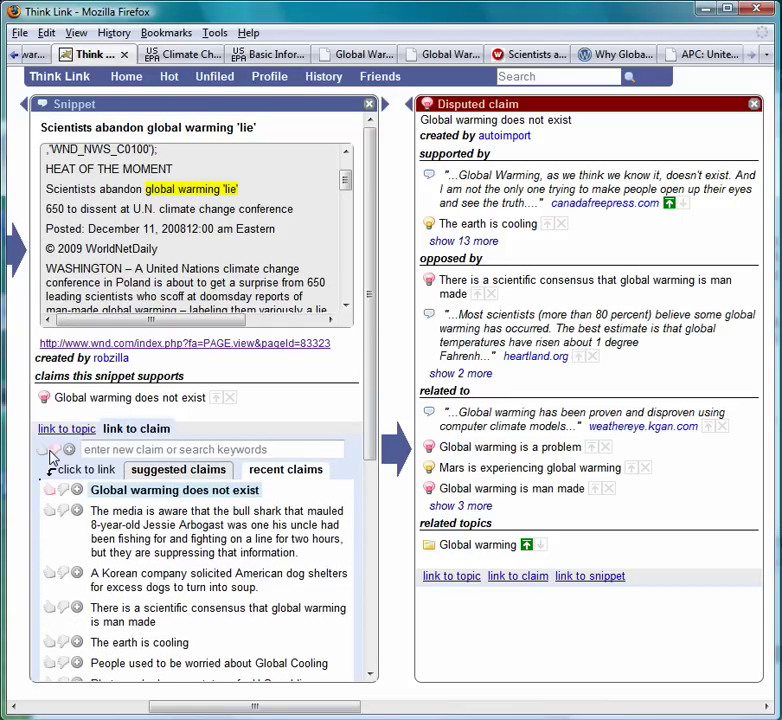
click(23, 107)
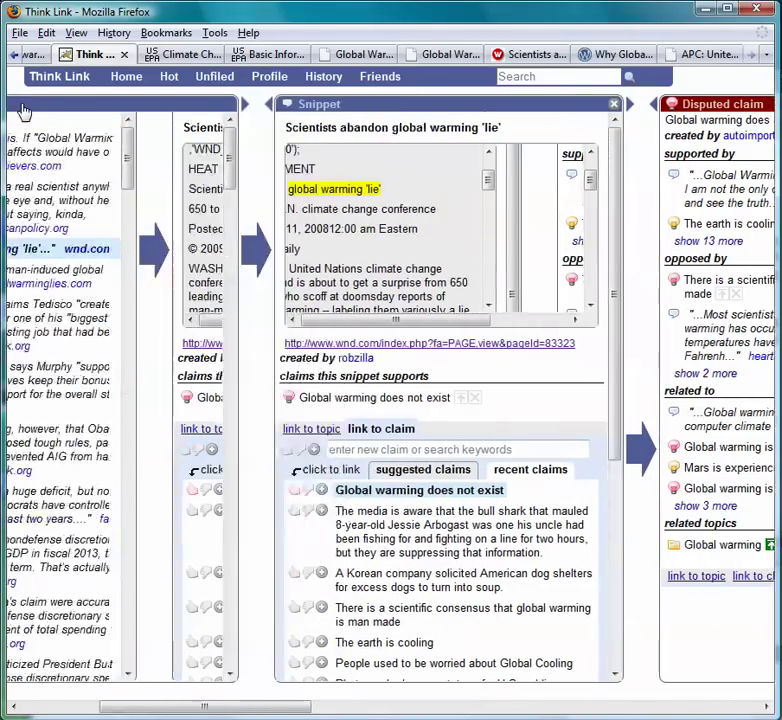
click(47, 285)
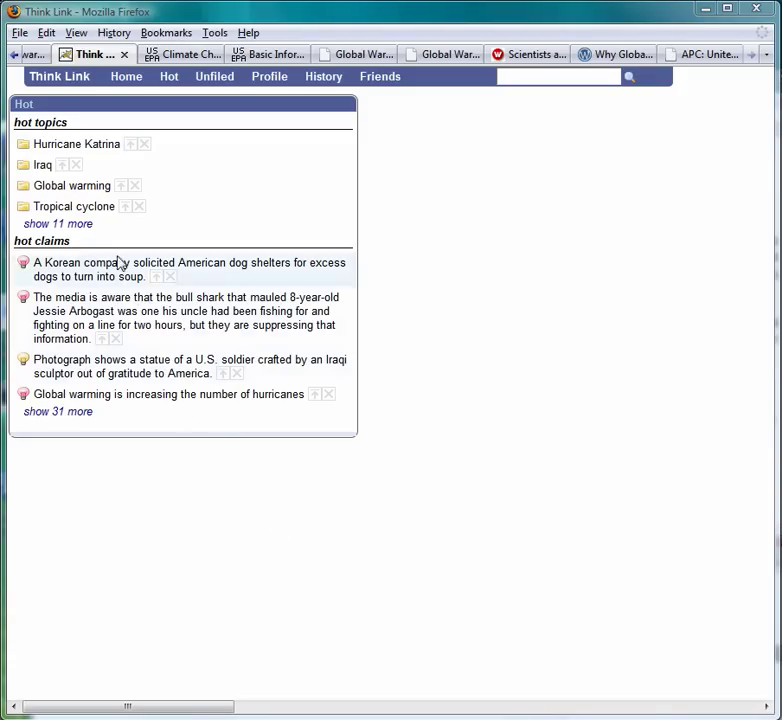
From the Global warming topic, open 'Global warming does not exist' and request snippets to link.
click(68, 193)
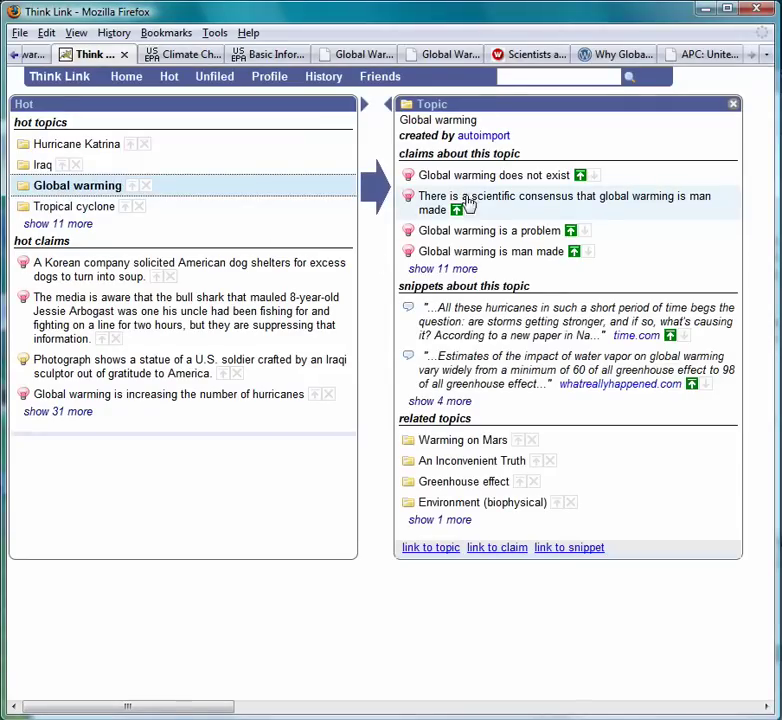
click(458, 181)
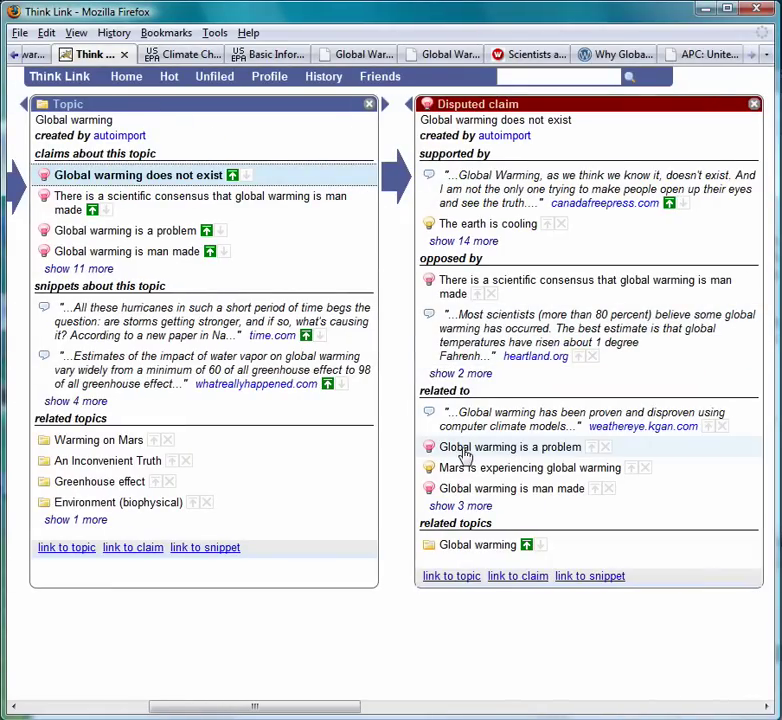
click(590, 576)
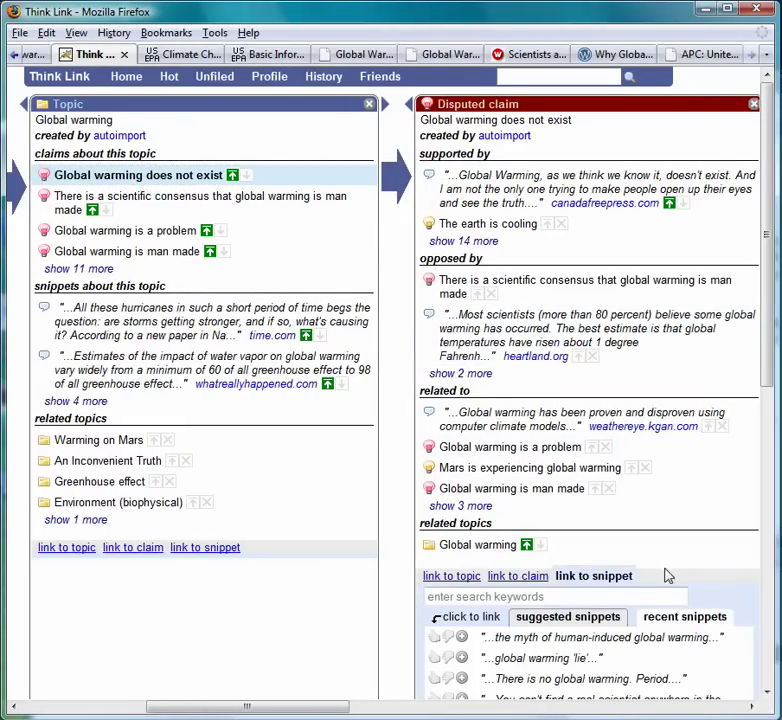
Compare the suggested and recently created snippets listed for the claim.
scroll(690, 560, down, 4)
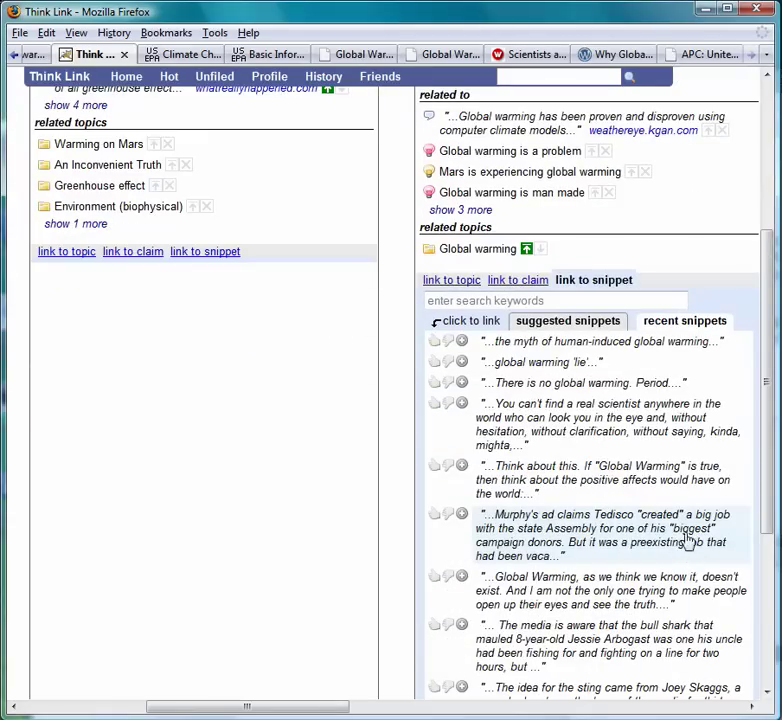
click(561, 321)
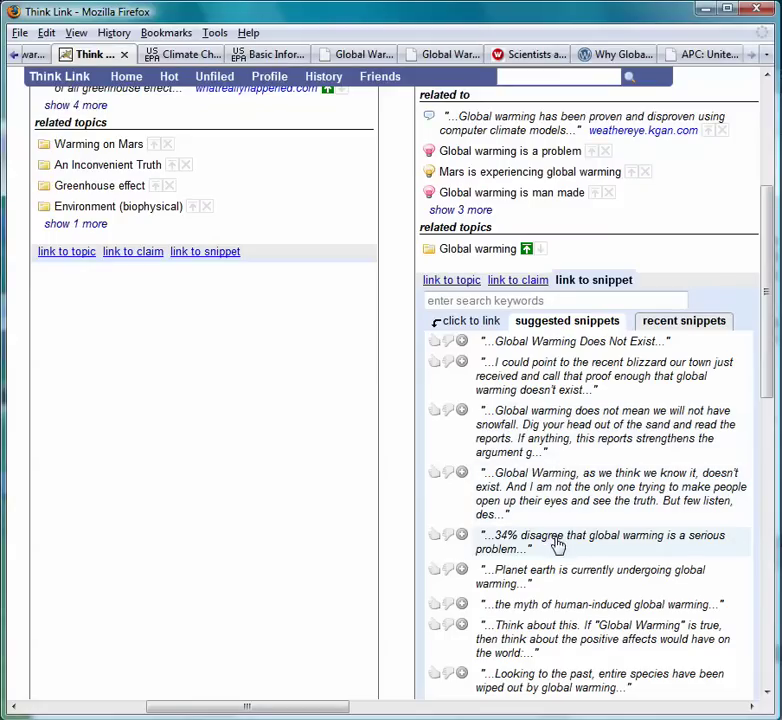
click(672, 325)
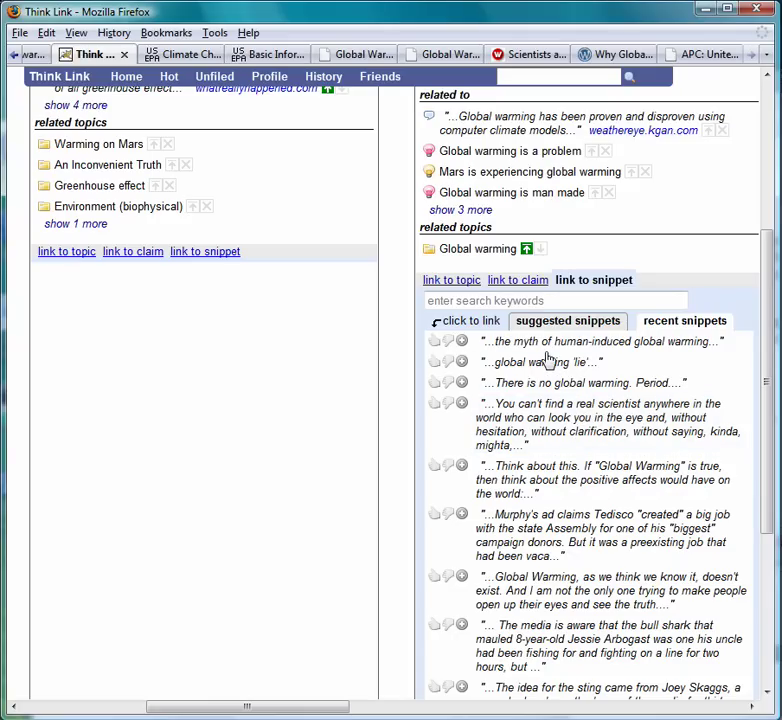
scroll(527, 470, up, 6)
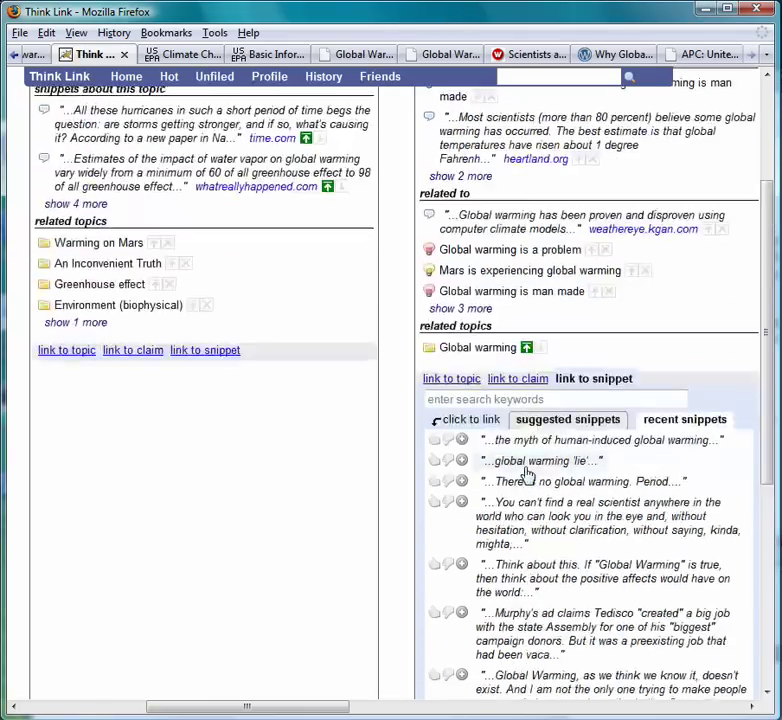
scroll(527, 470, down, 6)
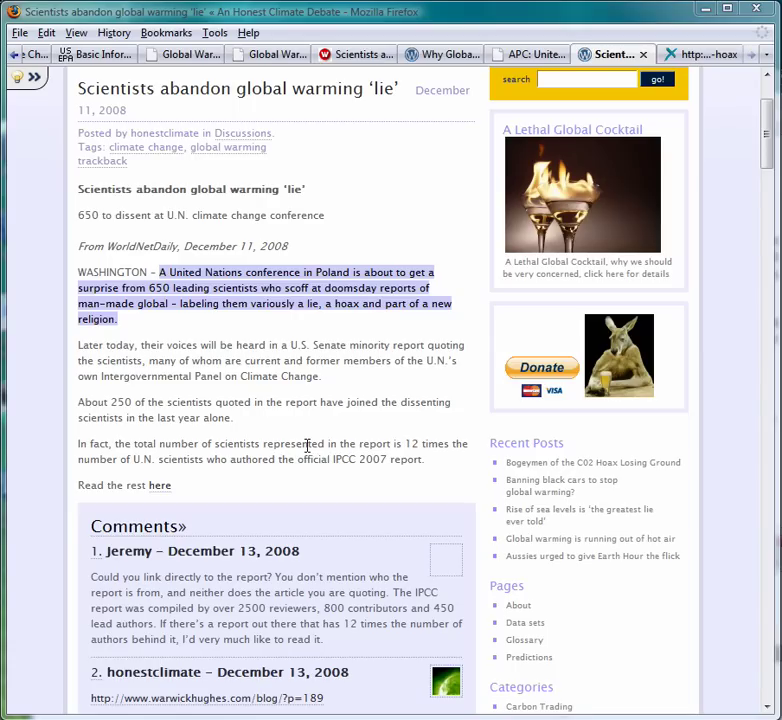
Open the Honest Climate Debate passage's snippet details and scroll to its suggested claims.
click(265, 312)
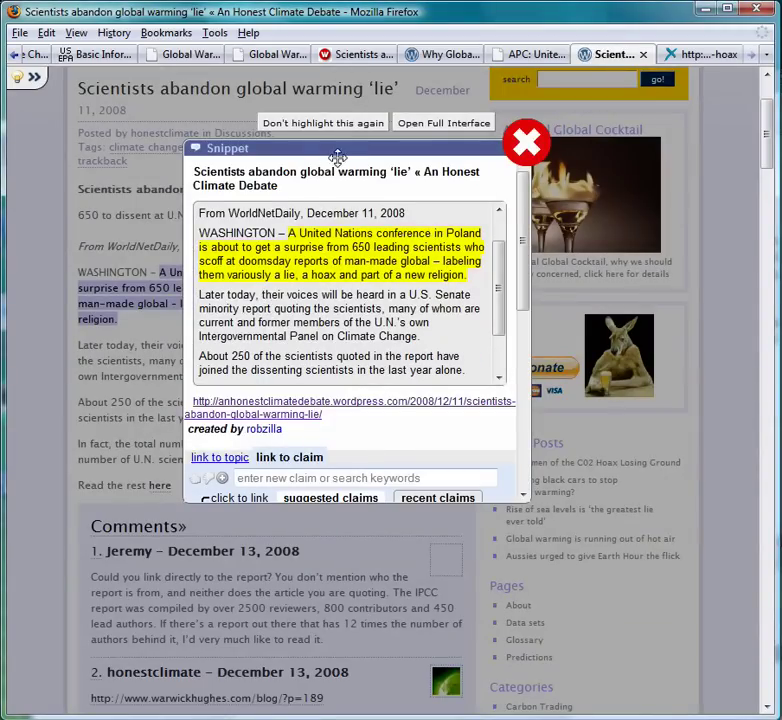
click(450, 293)
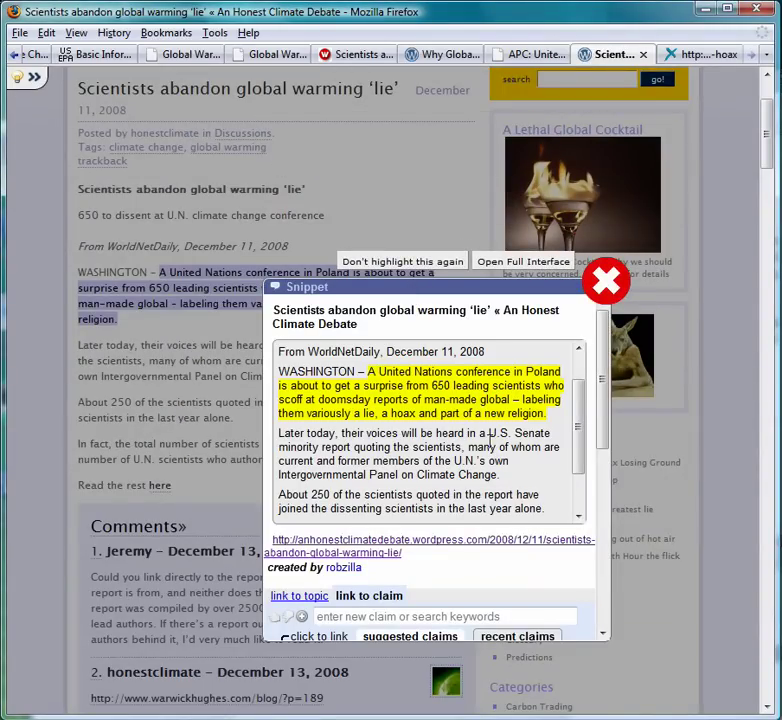
scroll(566, 530, down, 3)
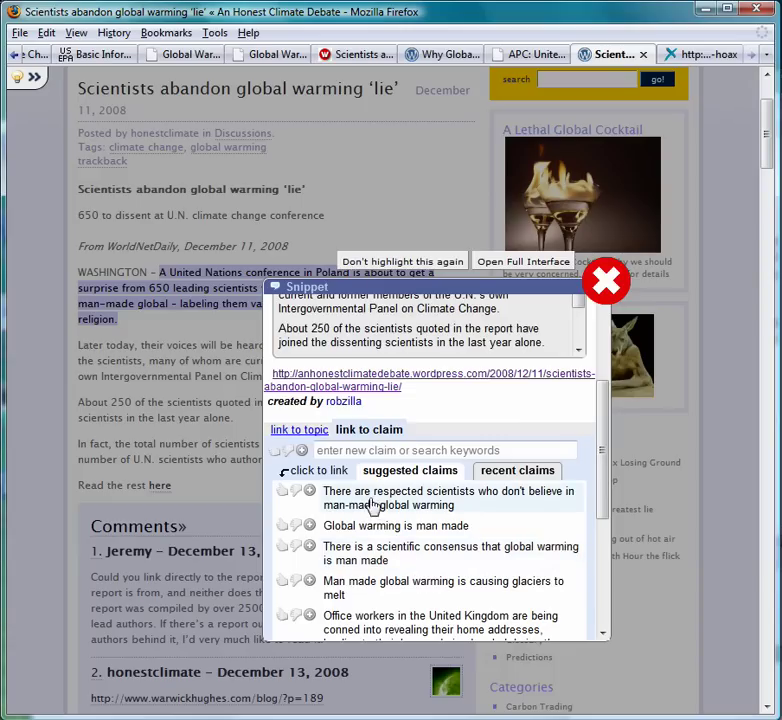